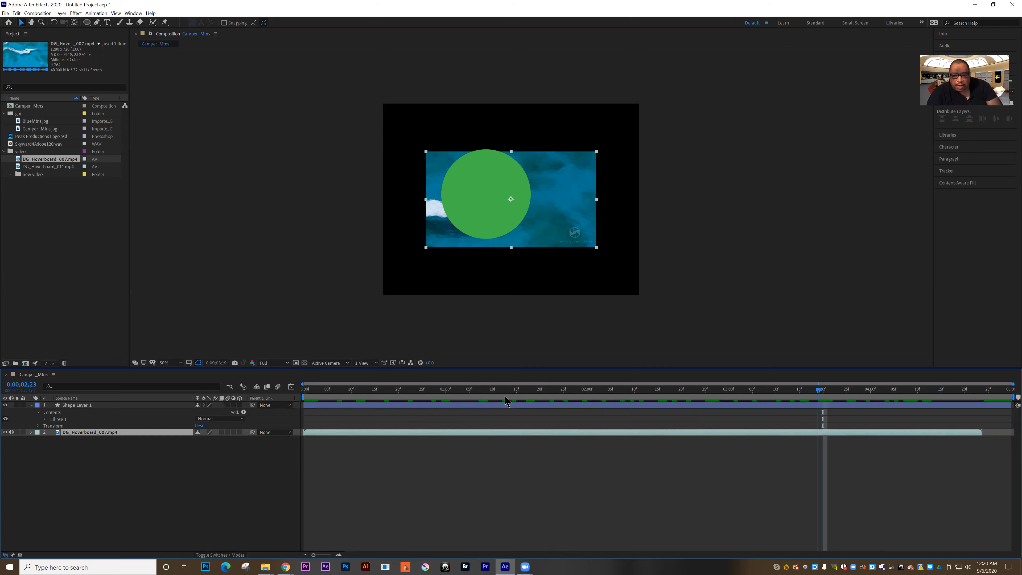
# - Preview the Camper_Mtns composition from its first frame
pyautogui.press('Home')
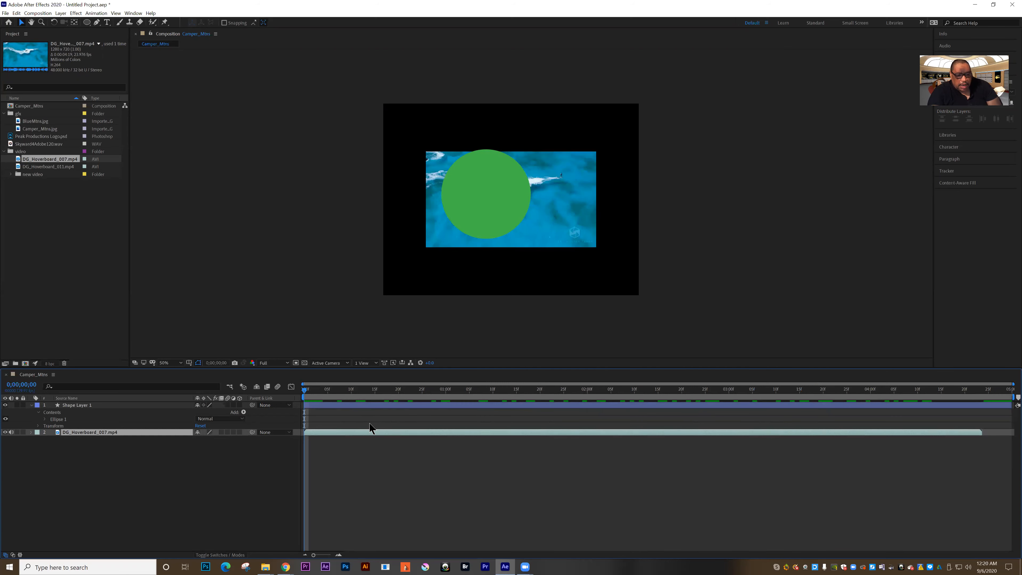
pyautogui.press('space')
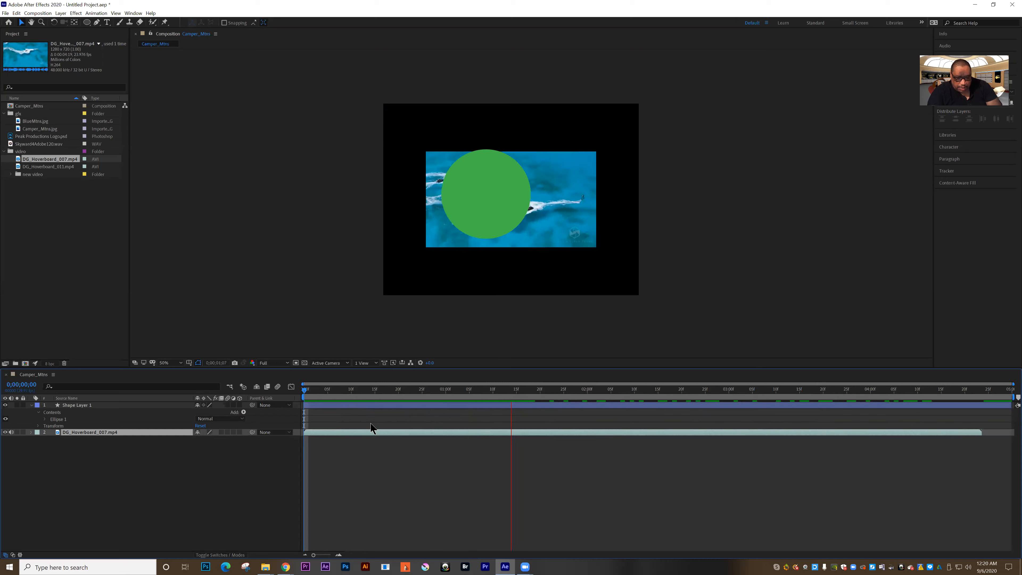
pyautogui.press('space')
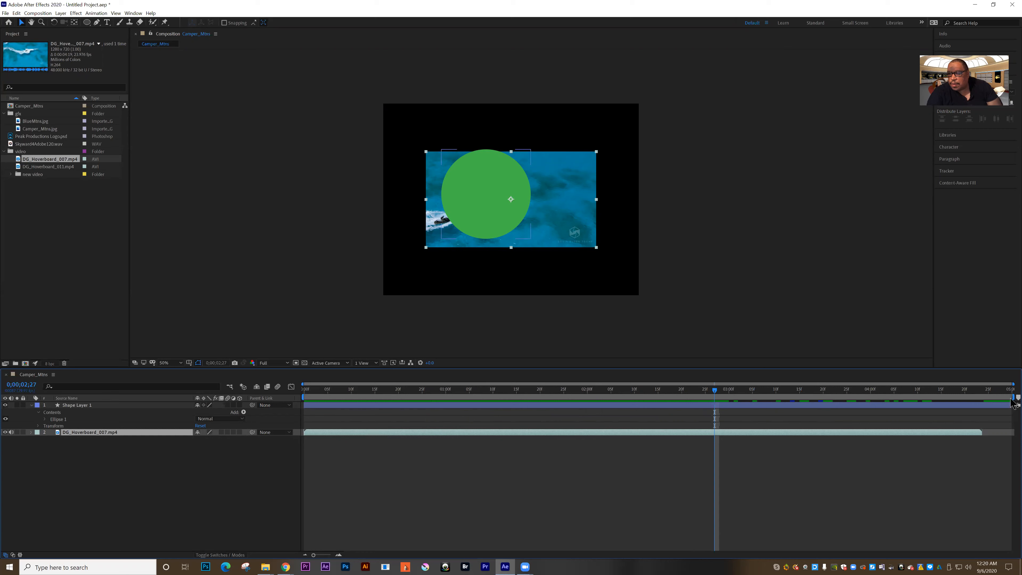
# - Shorten the work area to run from about 0;00;00;08 to 0;00;02;05 and preview only that section
pyautogui.moveTo(1012, 397); pyautogui.dragTo(611, 397)
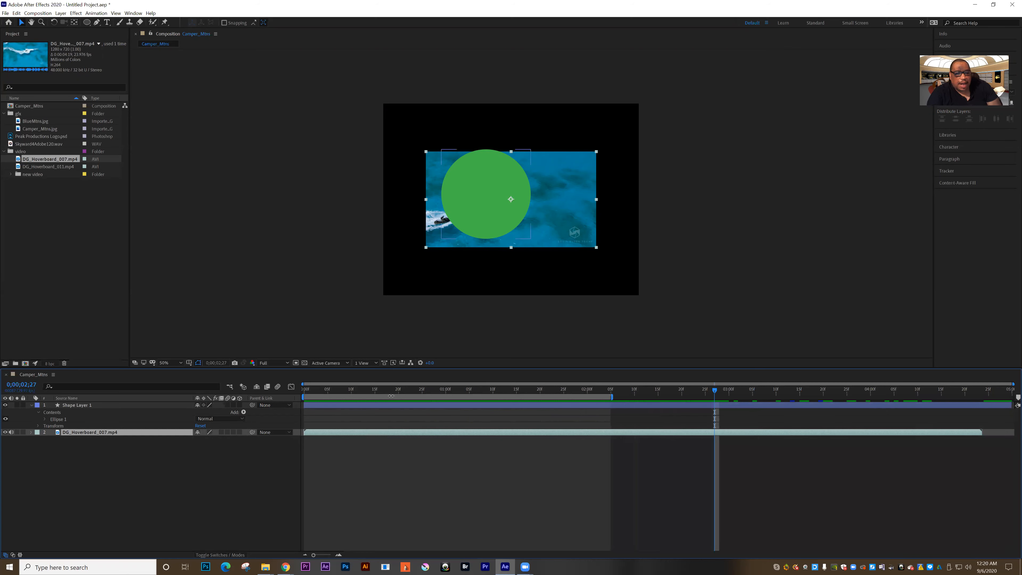
pyautogui.moveTo(338, 399); pyautogui.dragTo(341, 396)
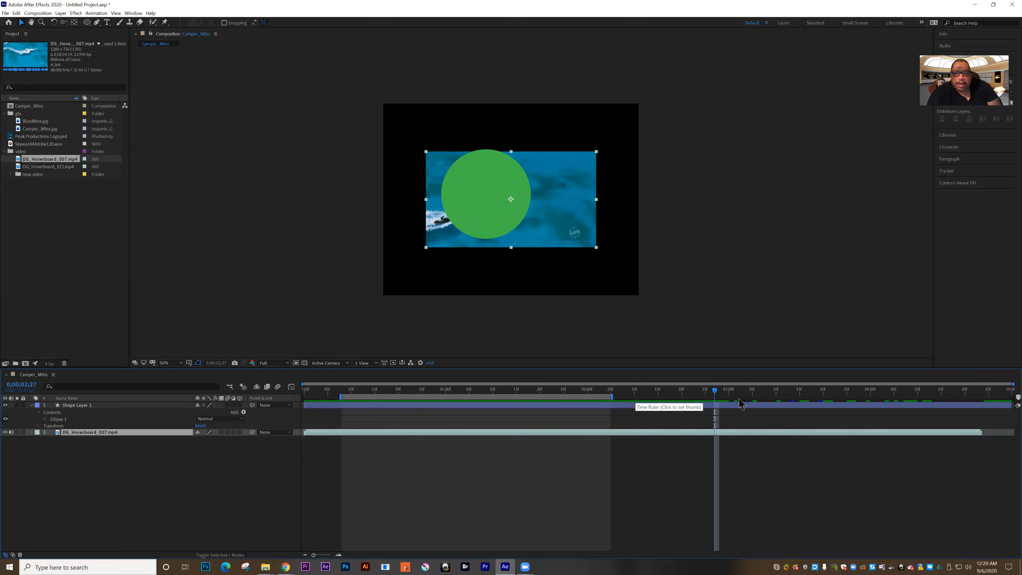
pyautogui.press('space')
pyautogui.moveTo(379, 410); pyautogui.dragTo(376, 411)
pyautogui.press('space')
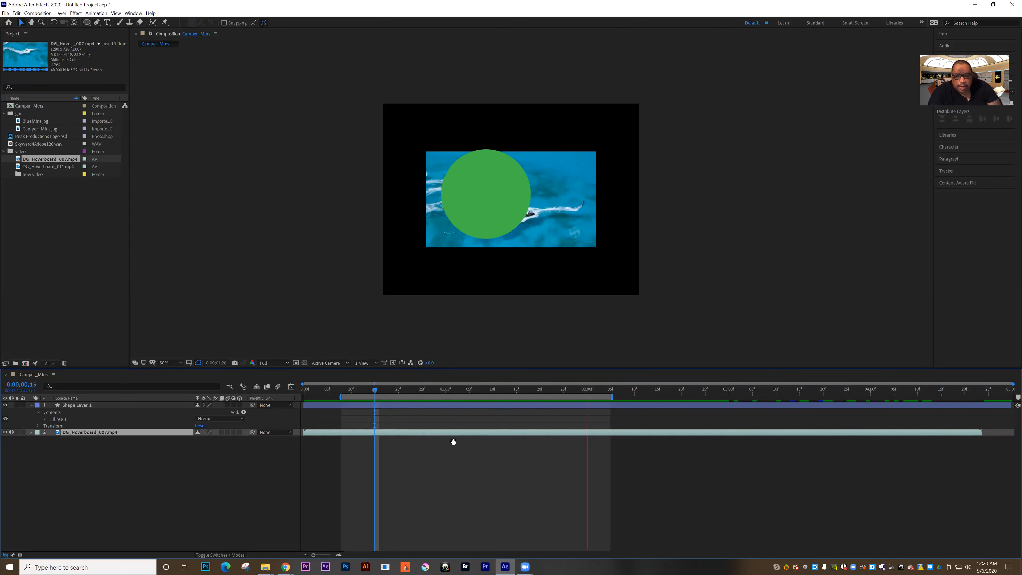
pyautogui.press('space')
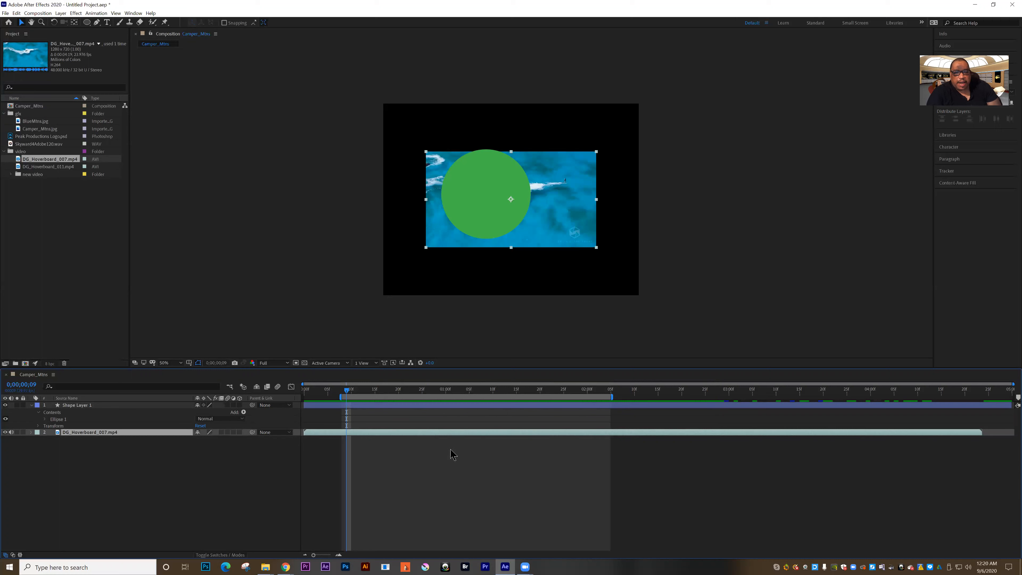
# - Slide the work area so it starts at 0;00;00;05 and trim the composition to it
pyautogui.moveTo(368, 399); pyautogui.dragTo(507, 409)
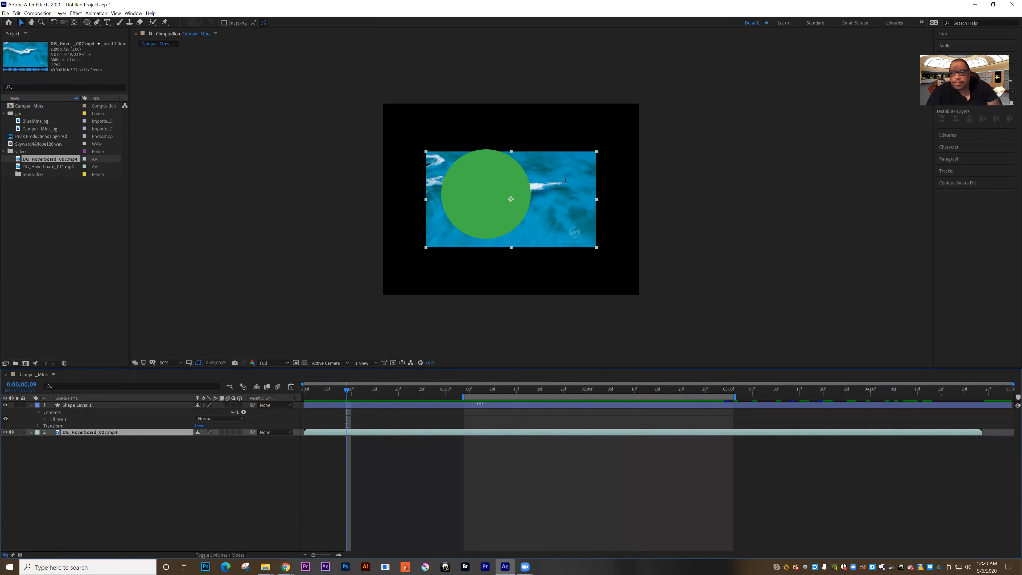
pyautogui.moveTo(1013, 385)
pyautogui.mouseDown()
pyautogui.moveTo(643, 385)
pyautogui.moveTo(1010, 385)
pyautogui.mouseUp()
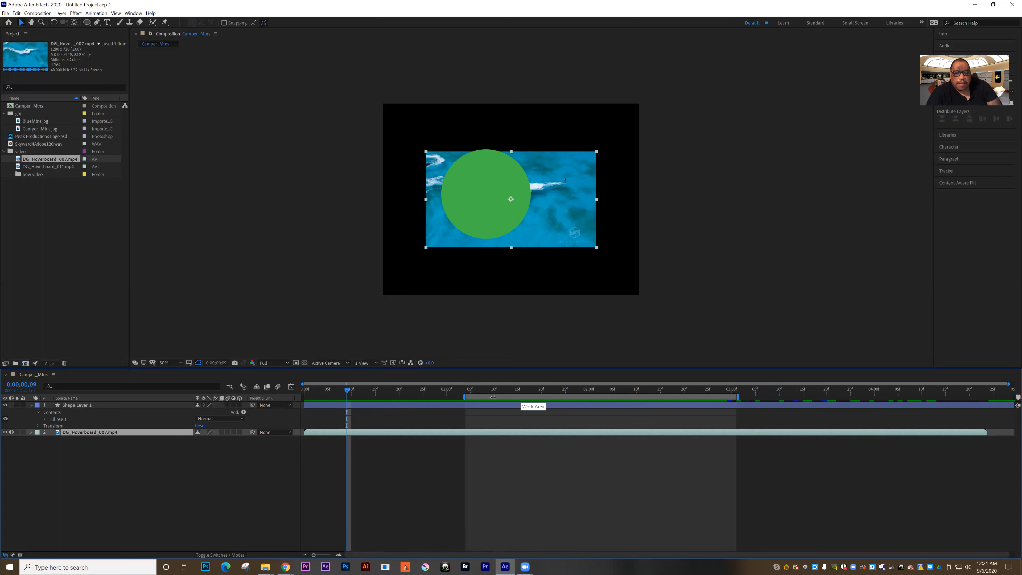
pyautogui.moveTo(505, 397); pyautogui.dragTo(369, 399)
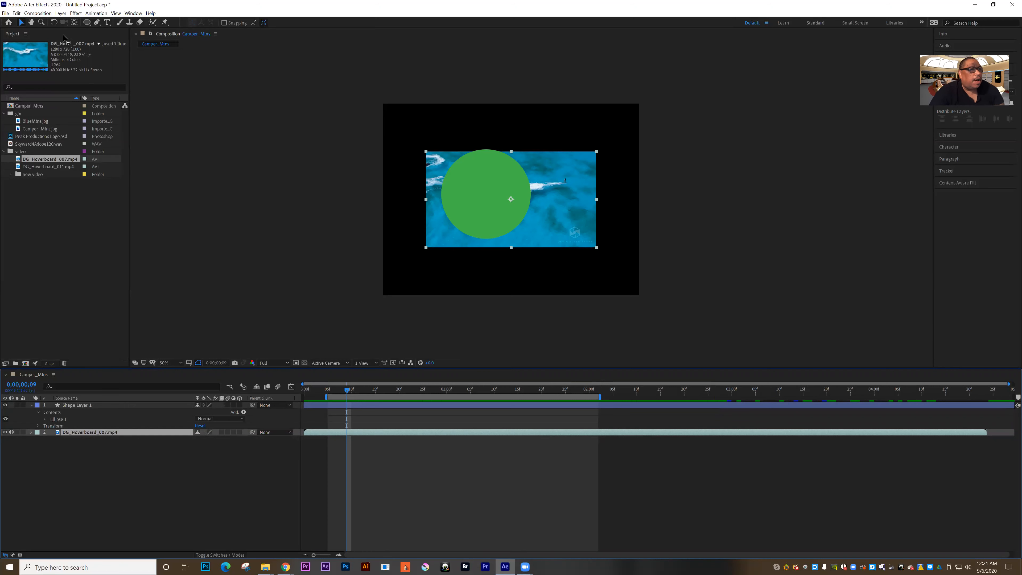
pyautogui.click(45, 14)
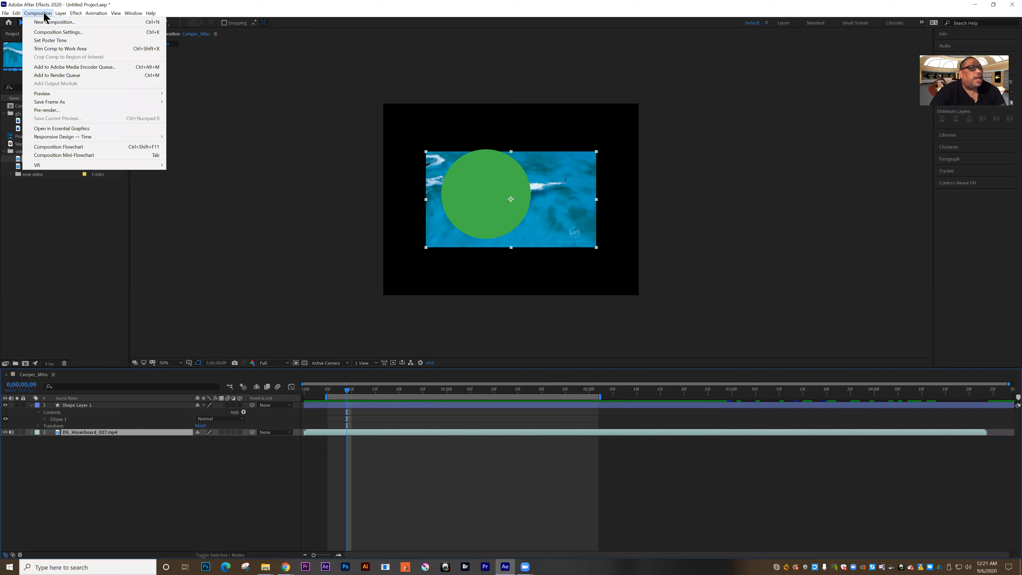
pyautogui.click(51, 53)
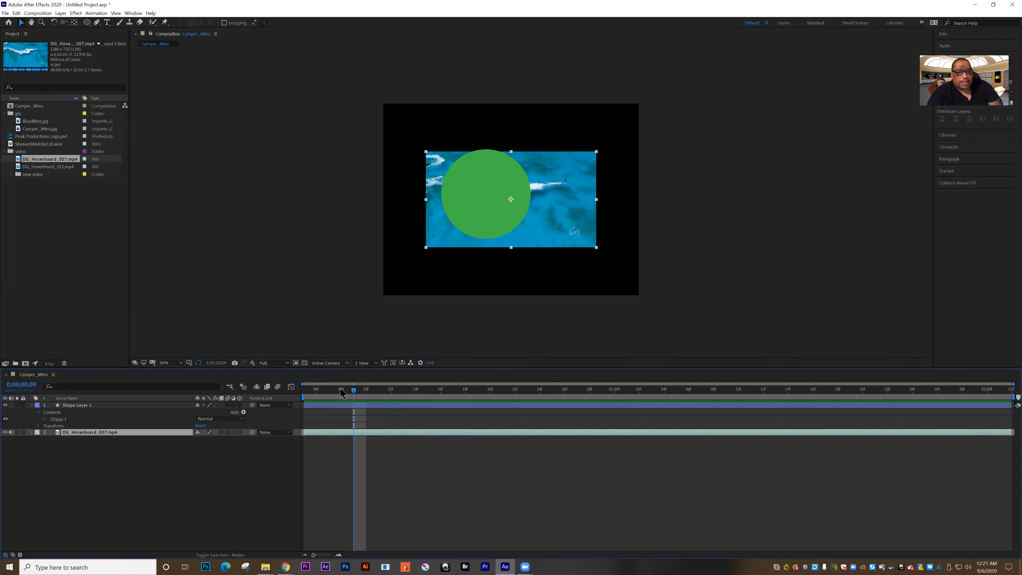
pyautogui.press('space')
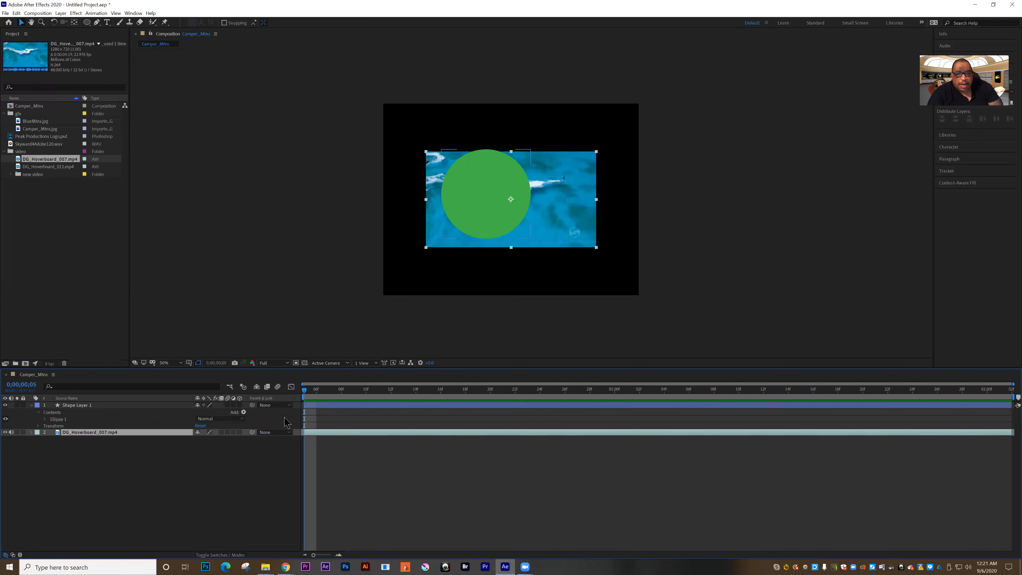
# - Change the composition settings to lengthen the Camper_Mtns duration to 0;00;02;40
pyautogui.click(38, 13)
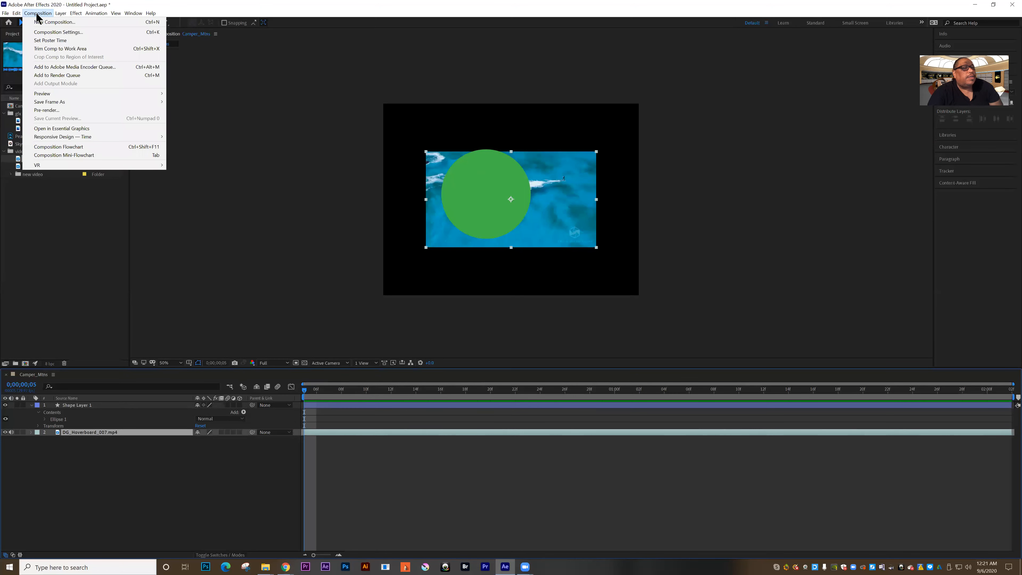
pyautogui.click(44, 33)
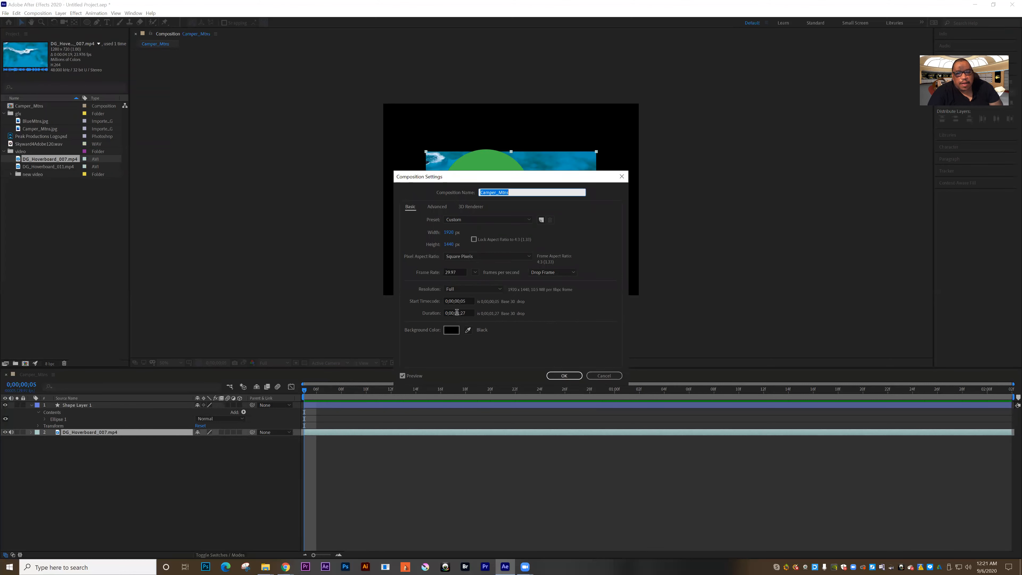
pyautogui.click(457, 312)
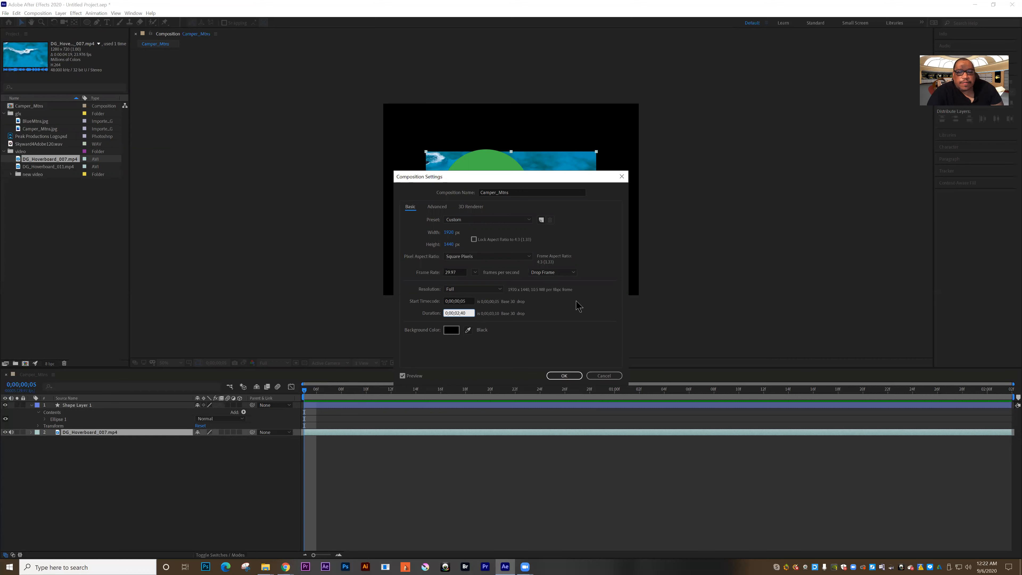
pyautogui.click(565, 376)
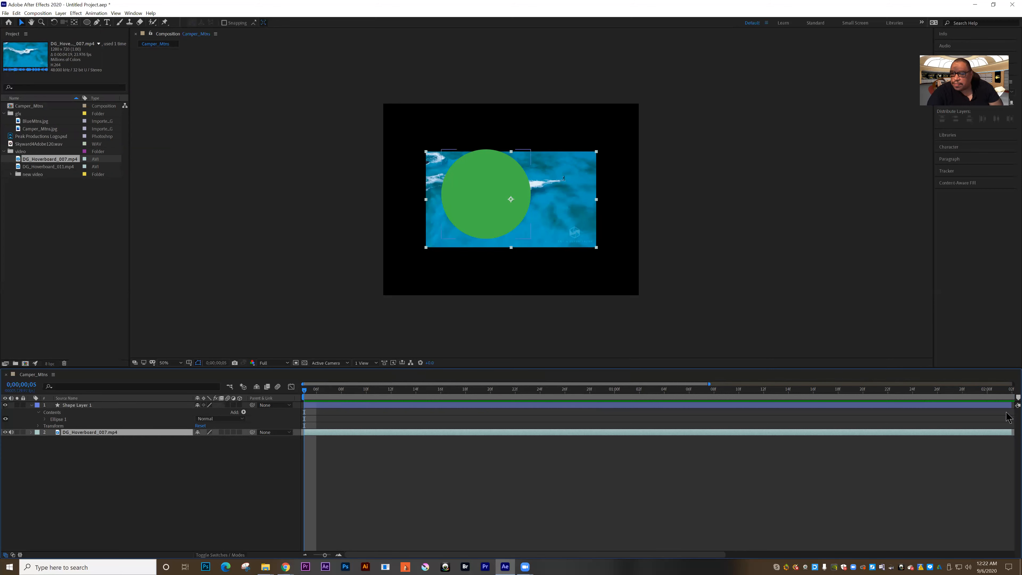
# - Extend the out point of the DG_Hoverboard_007.mp4 layer to the end of the lengthened composition
pyautogui.moveTo(969, 431); pyautogui.dragTo(689, 431)
pyautogui.moveTo(455, 392); pyautogui.dragTo(627, 430)
pyautogui.moveTo(690, 431); pyautogui.dragTo(1013, 434)
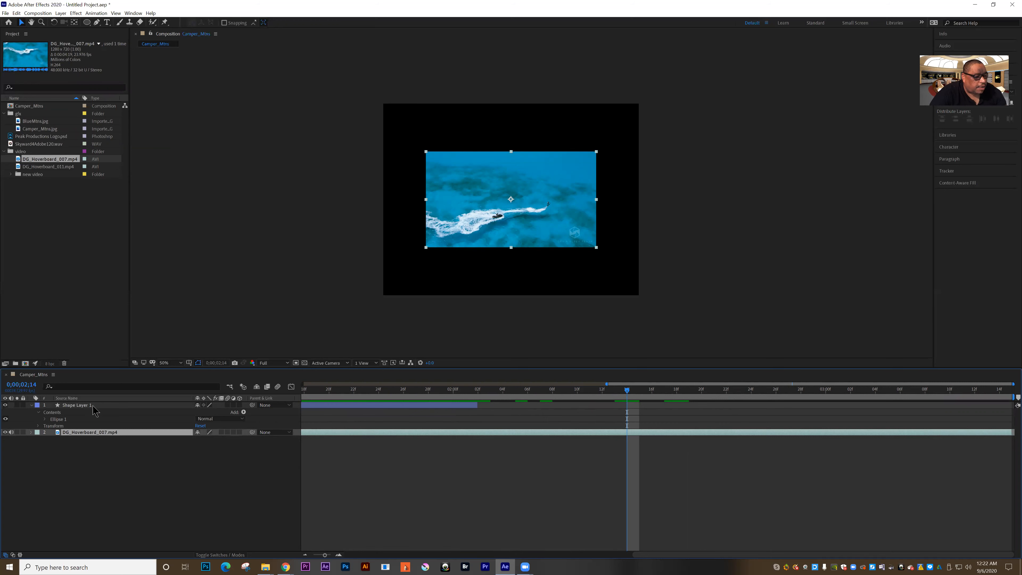
# - Move the current time to 0;00;01;22 and toggle the visibility of Shape Layer 1 and the hoverboard video off and on
pyautogui.click(4, 405)
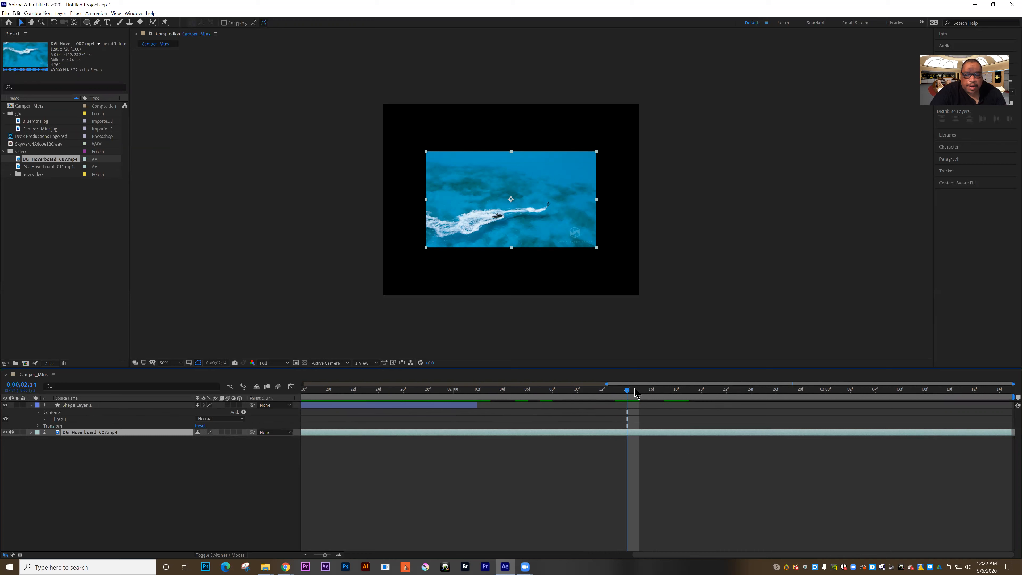
pyautogui.moveTo(430, 393); pyautogui.dragTo(354, 393)
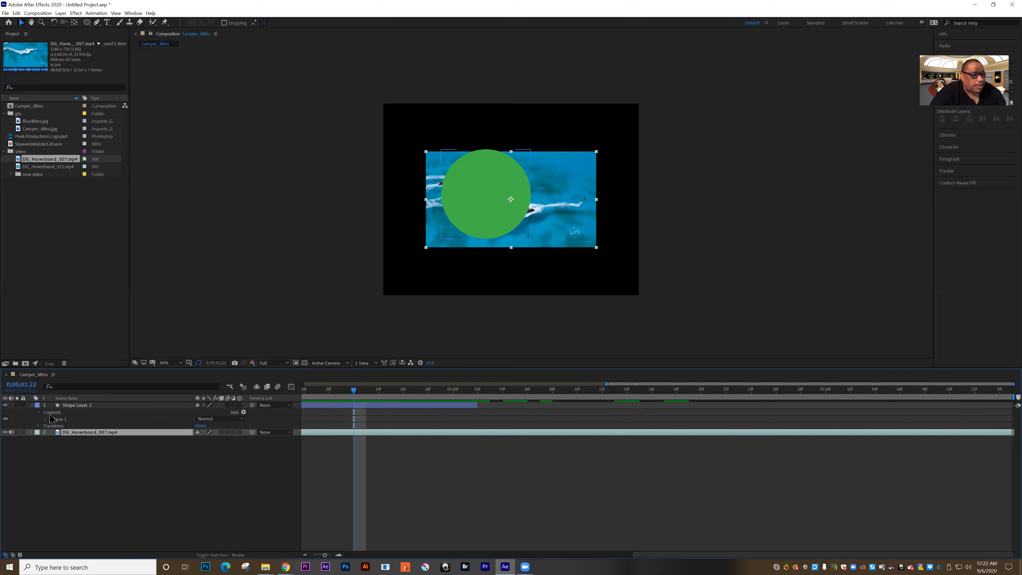
pyautogui.click(4, 405)
pyautogui.click(5, 405)
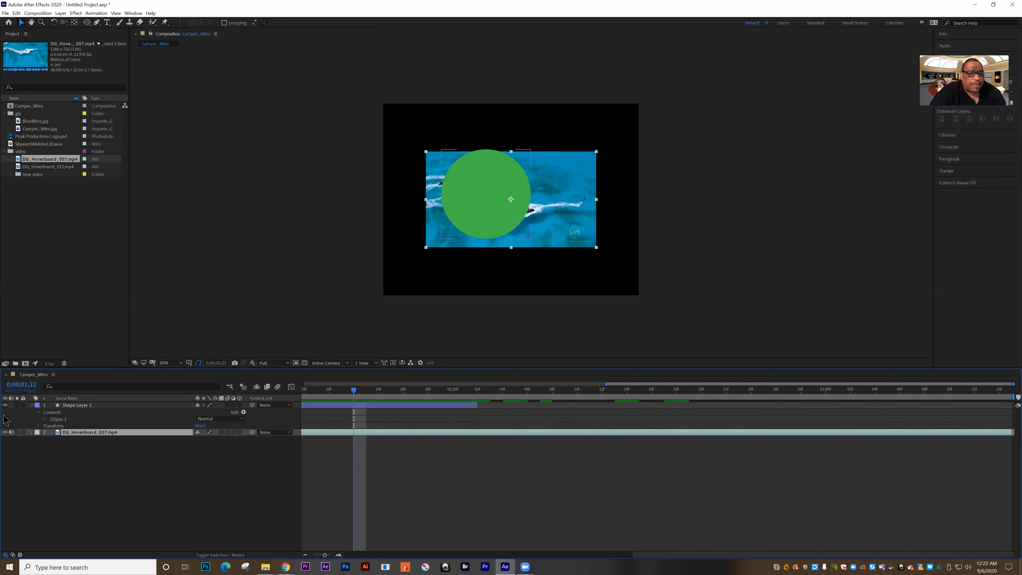
pyautogui.click(5, 432)
pyautogui.click(5, 433)
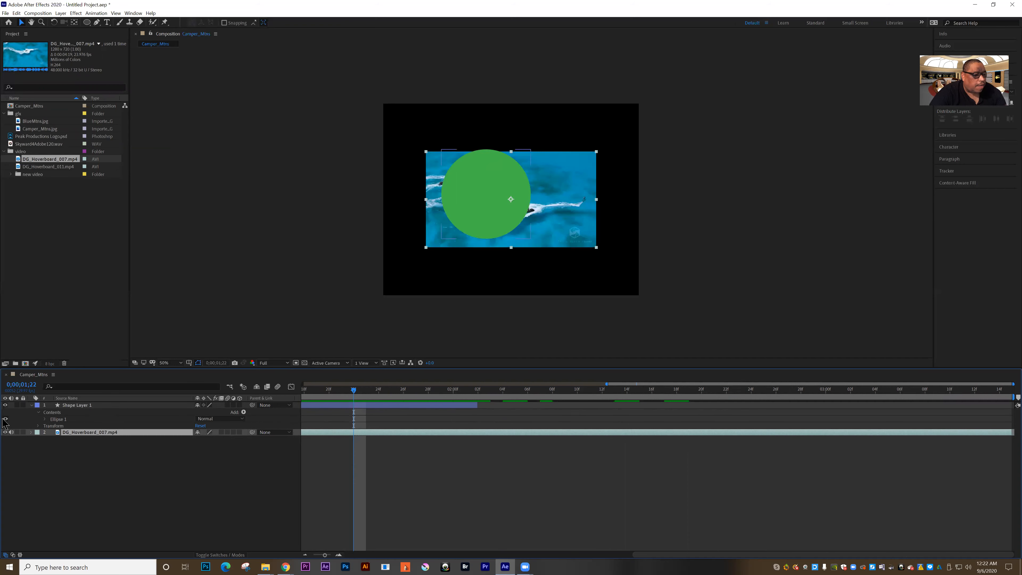
pyautogui.click(5, 405)
pyautogui.click(5, 405)
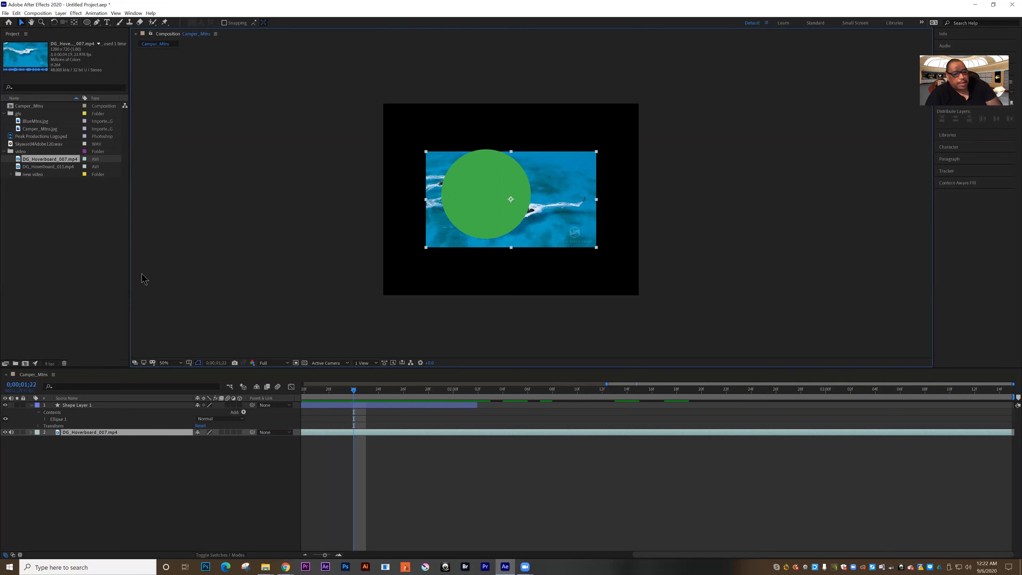
# - Duplicate Shape Layer 1 and move the copied circle over the upper-right corner of the hoverboard video
pyautogui.click(179, 287)
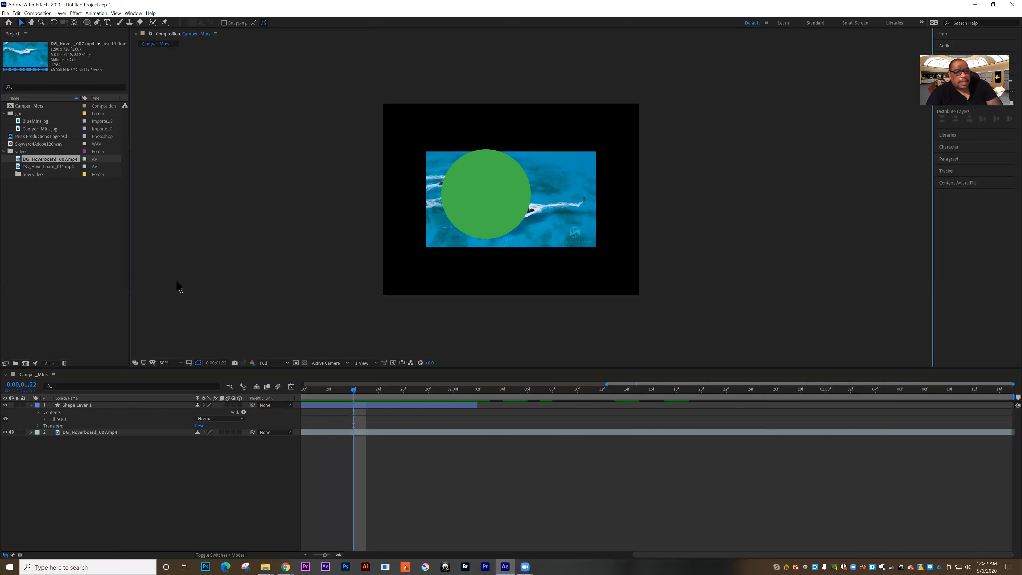
pyautogui.click(78, 406)
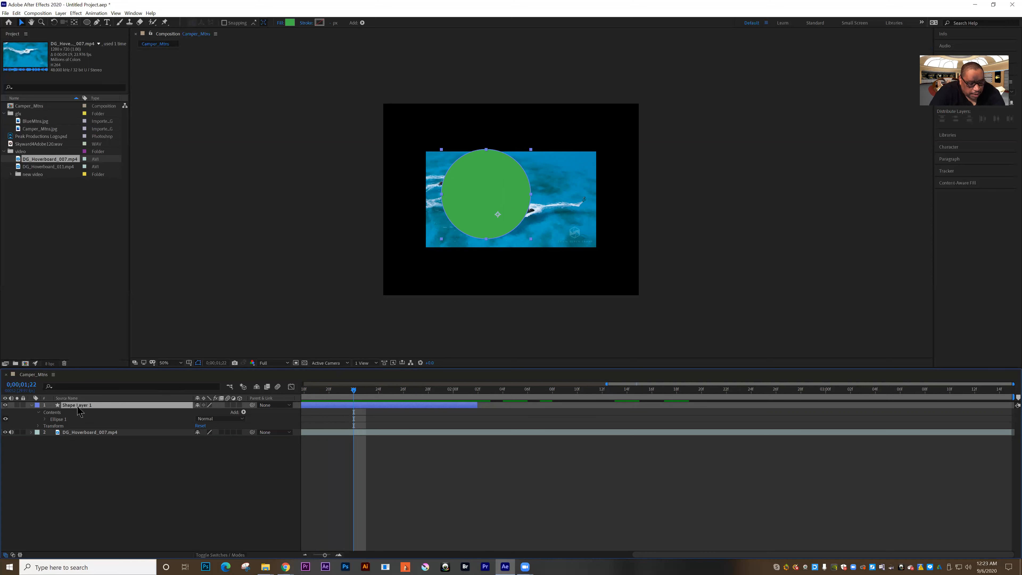
pyautogui.hotkey('ctrl', 'd')
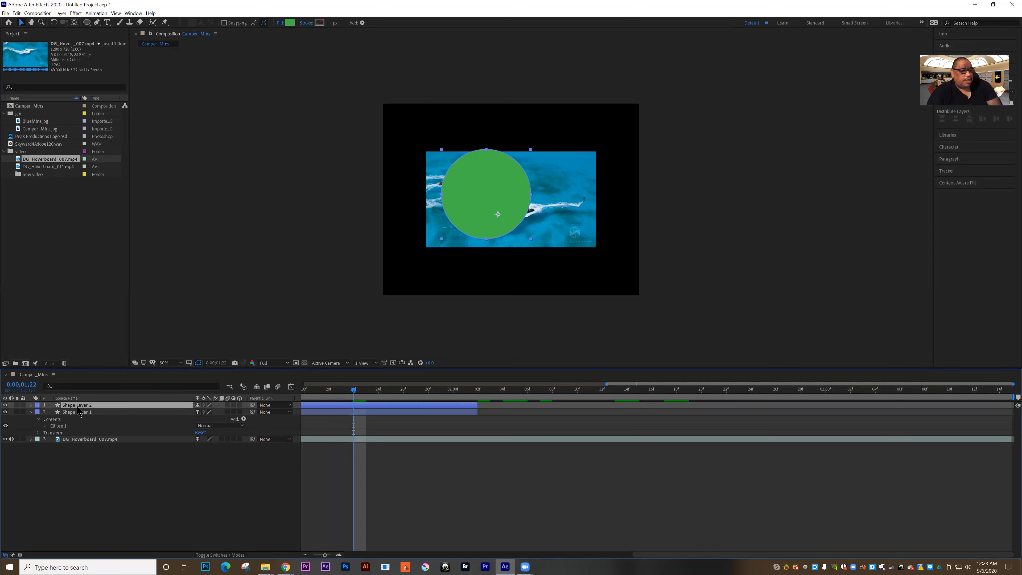
pyautogui.moveTo(484, 217); pyautogui.dragTo(577, 179)
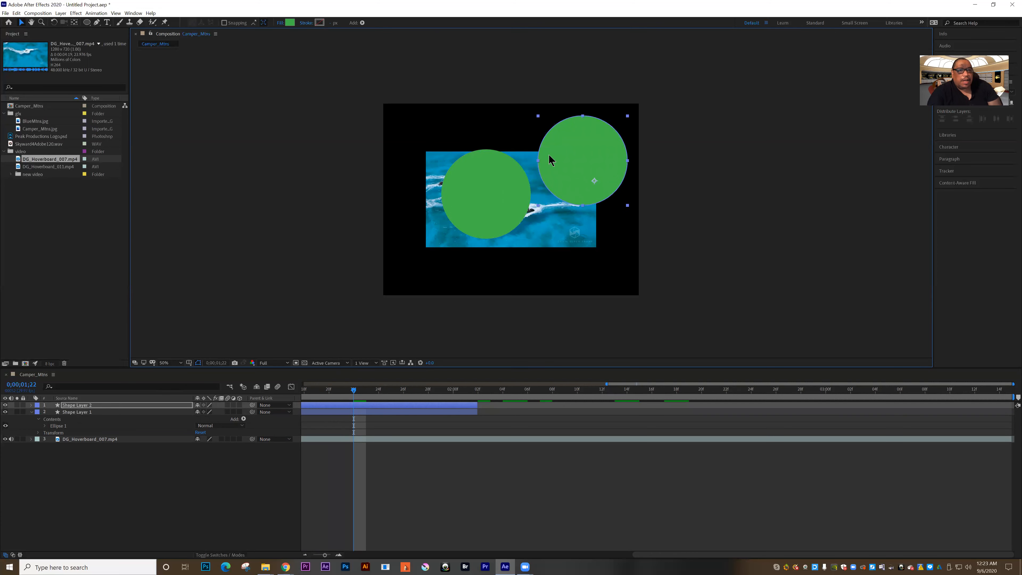
# - Change the duplicated circle's fill color to orange
pyautogui.click(291, 23)
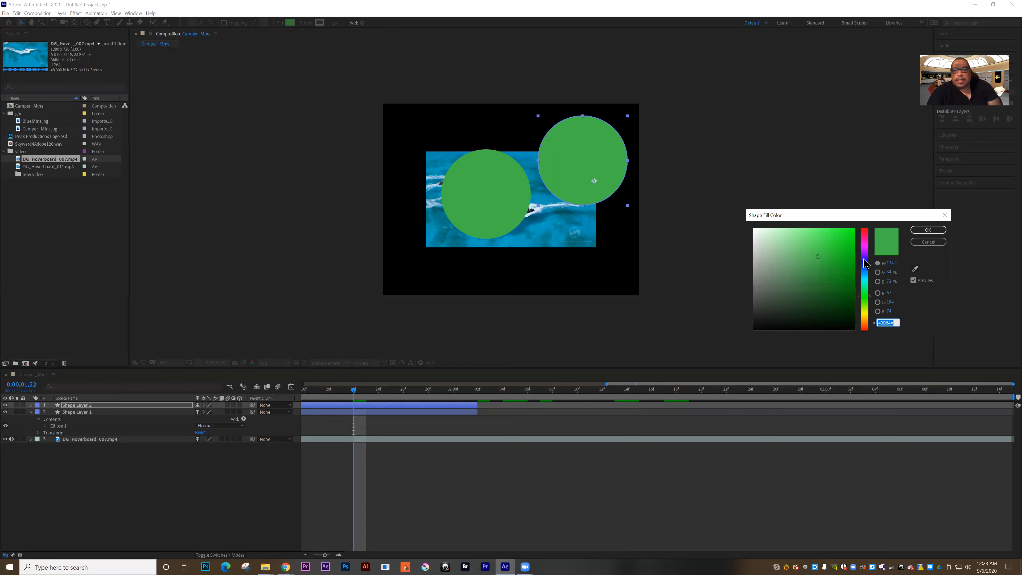
pyautogui.click(865, 322)
pyautogui.click(845, 250)
pyautogui.click(927, 229)
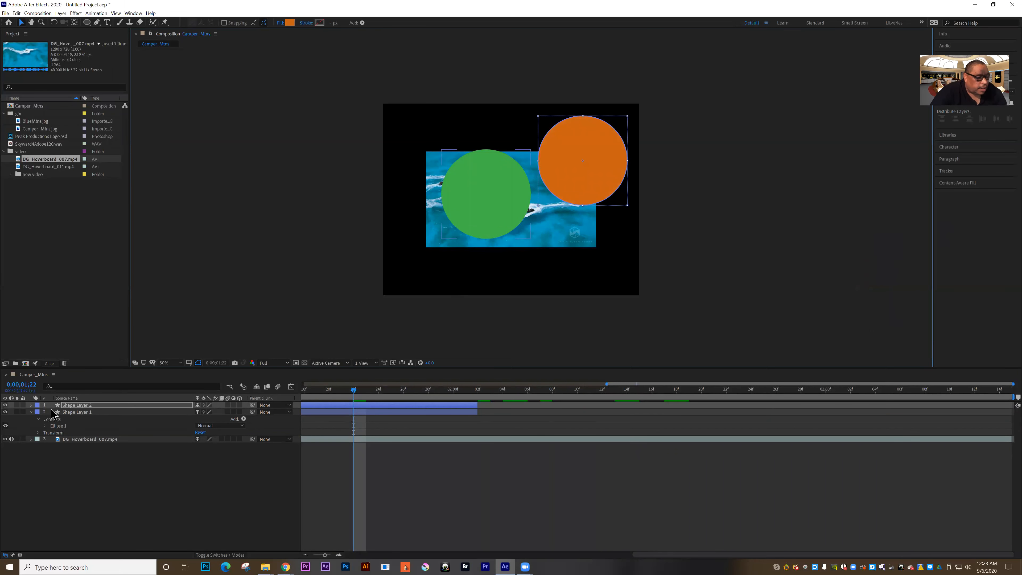
# - Rename the original circle's layer, Shape Layer 1, as "green circle"
pyautogui.click(82, 405)
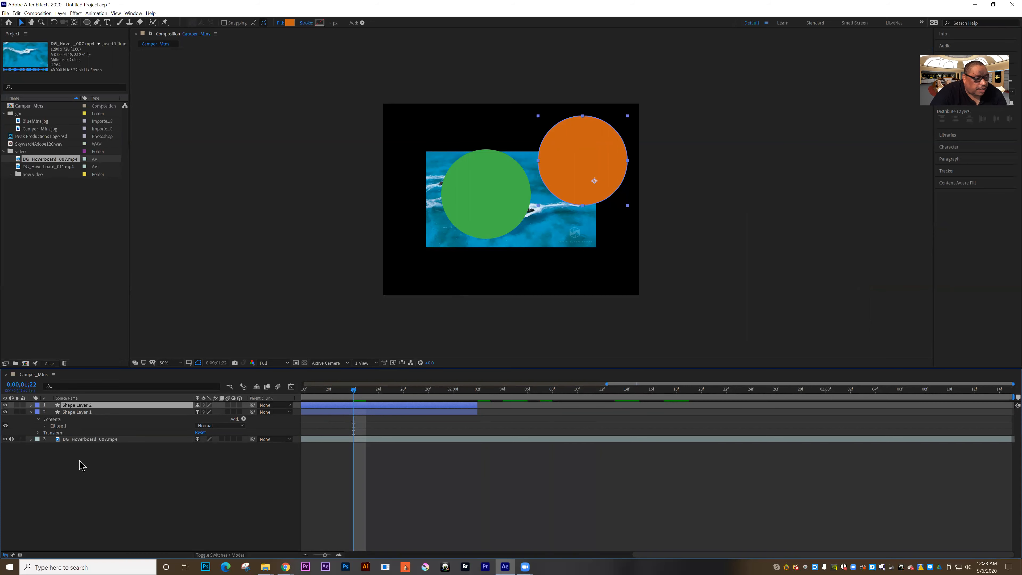
pyautogui.click(82, 412)
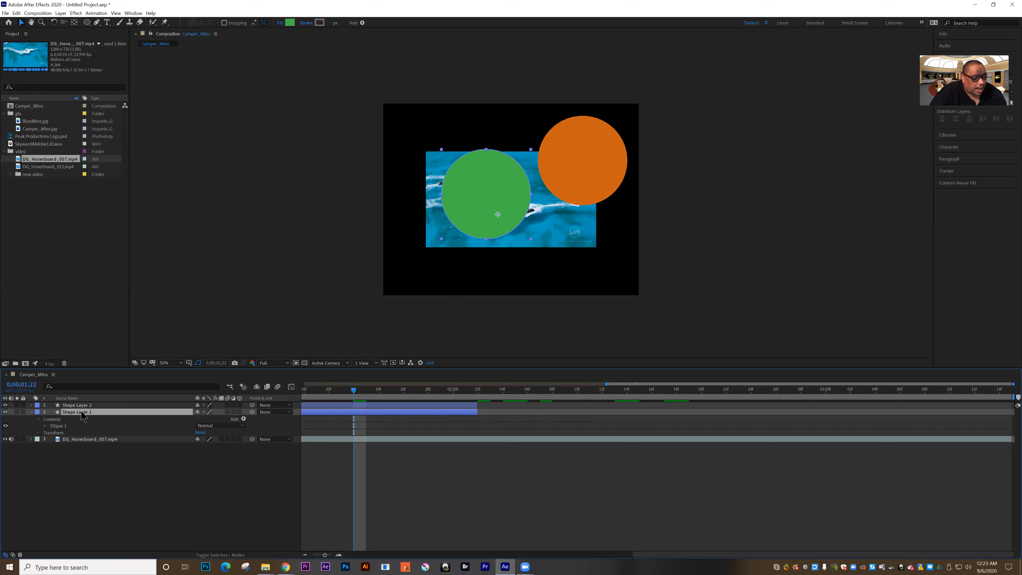
pyautogui.press('Return')
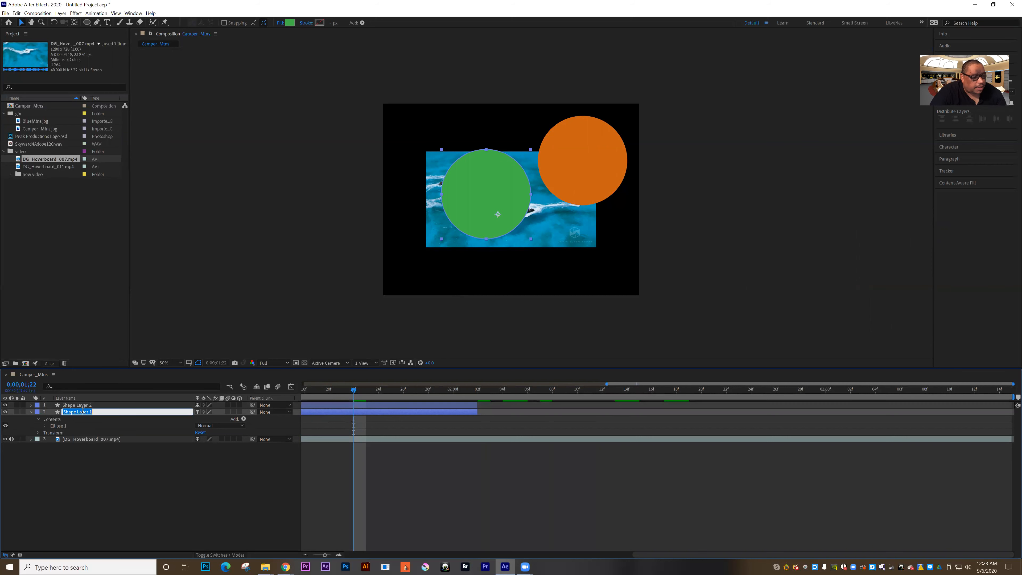
pyautogui.write('green circle')
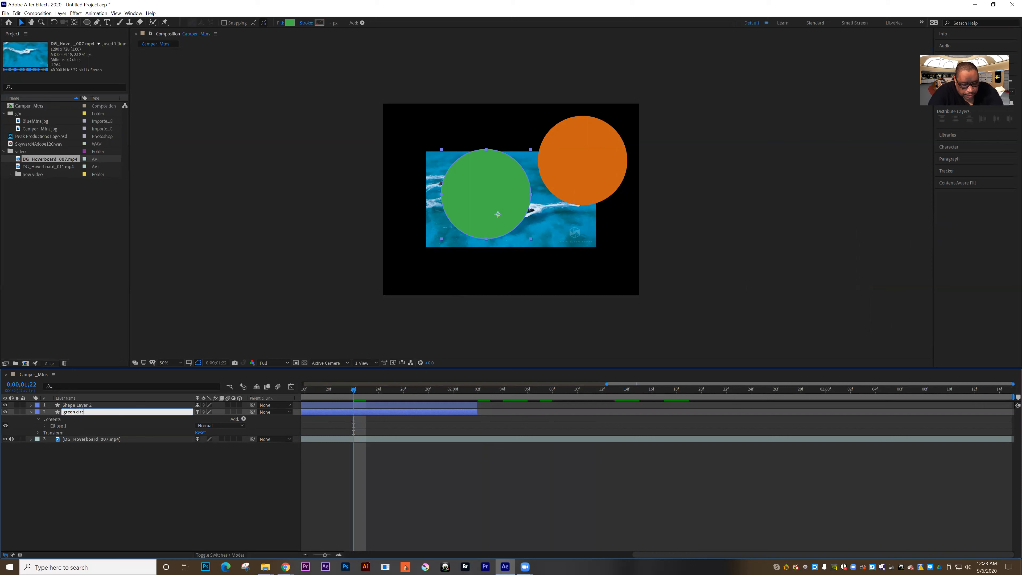
pyautogui.click(139, 476)
# - Rename the duplicated orange circle's layer, Shape Layer 2, as "red circle"
pyautogui.click(90, 406)
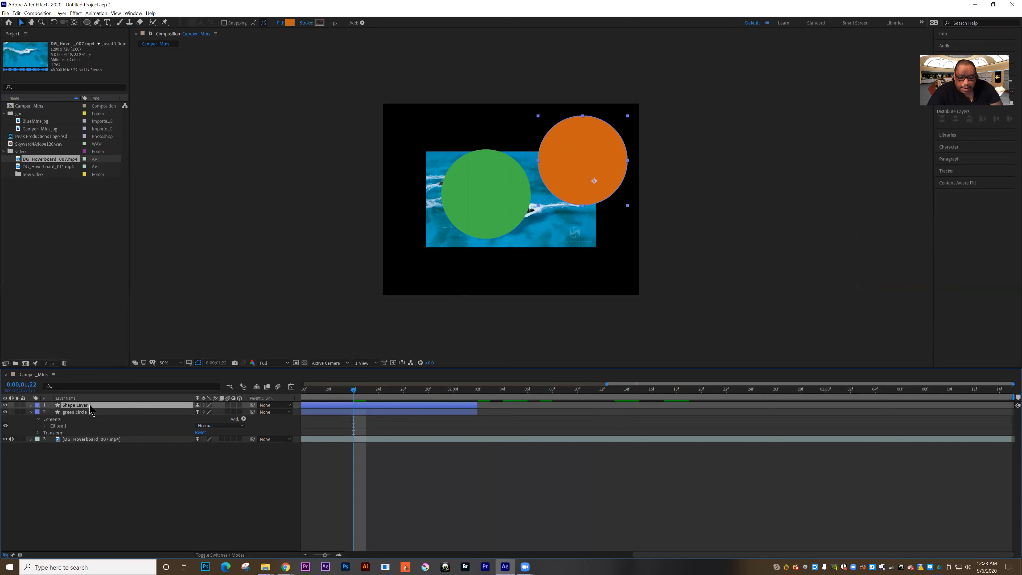
pyautogui.press('Return')
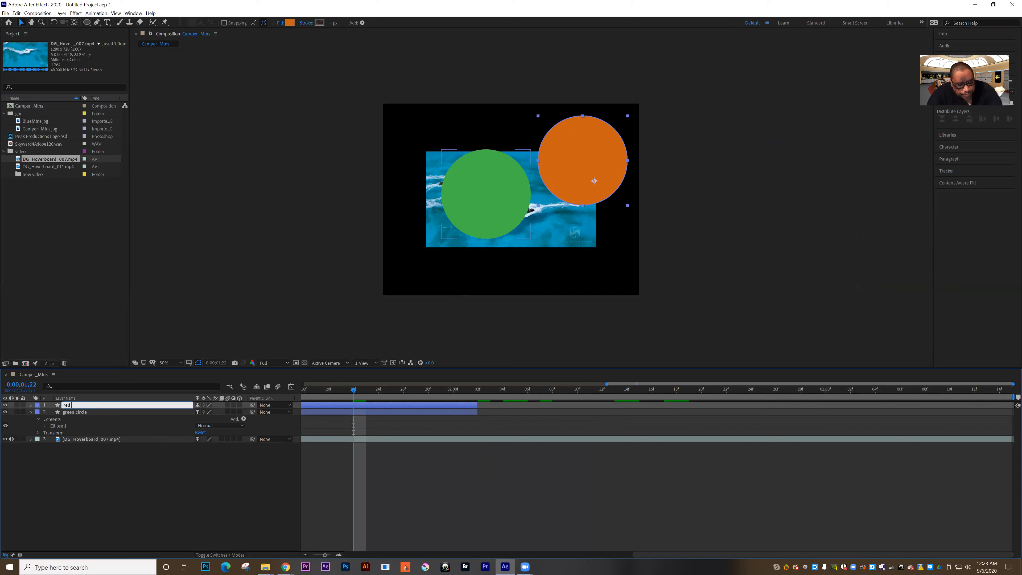
pyautogui.write('e')
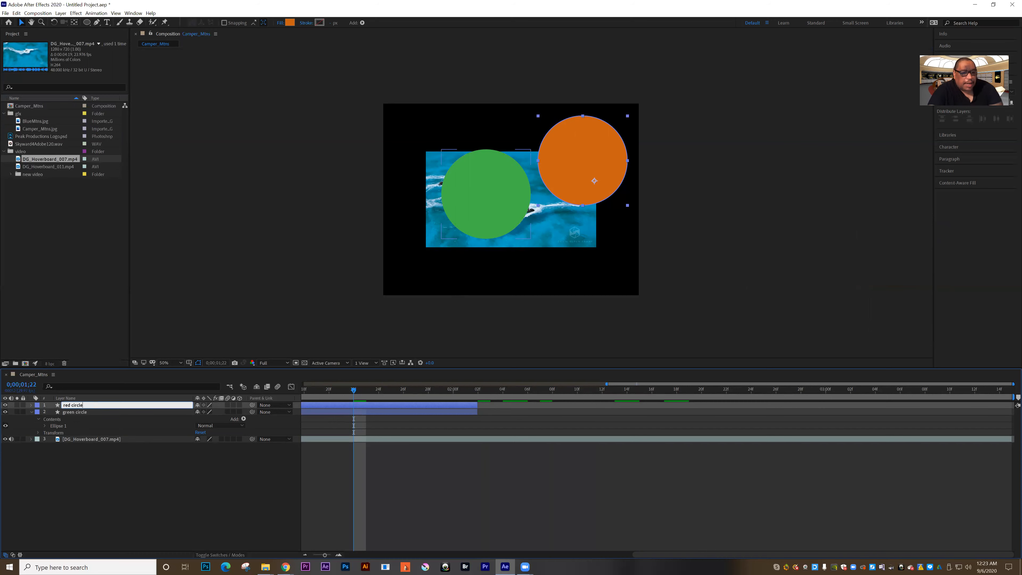
pyautogui.click(81, 461)
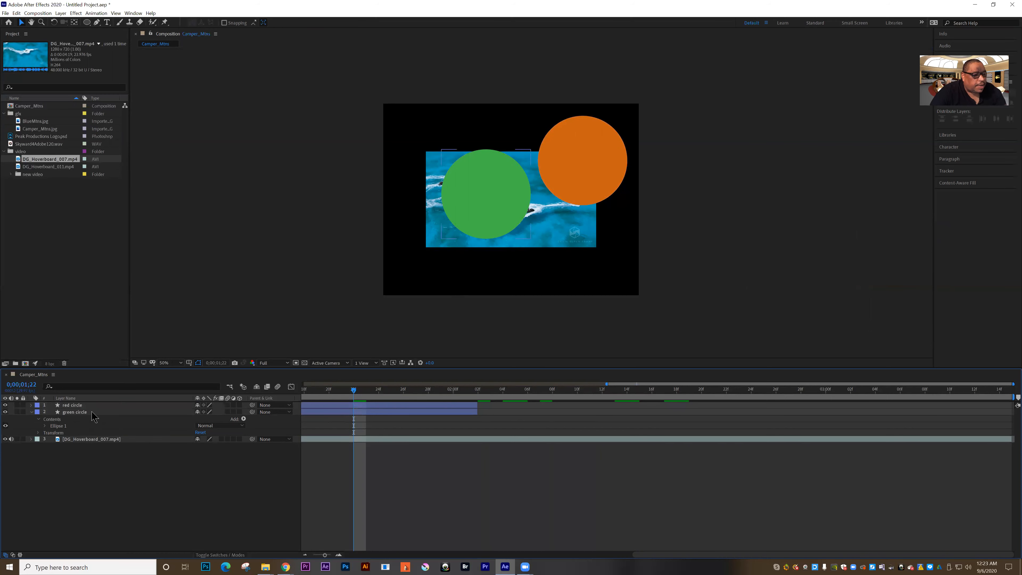
# - Try Brown as the red circle layer's label color and settle on Orange
pyautogui.click(35, 405)
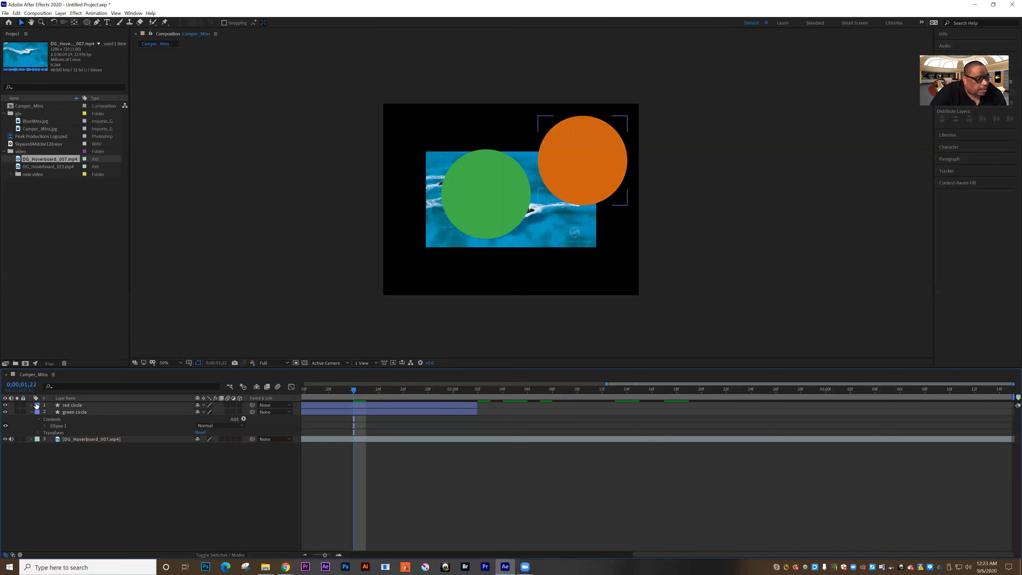
pyautogui.click(37, 405)
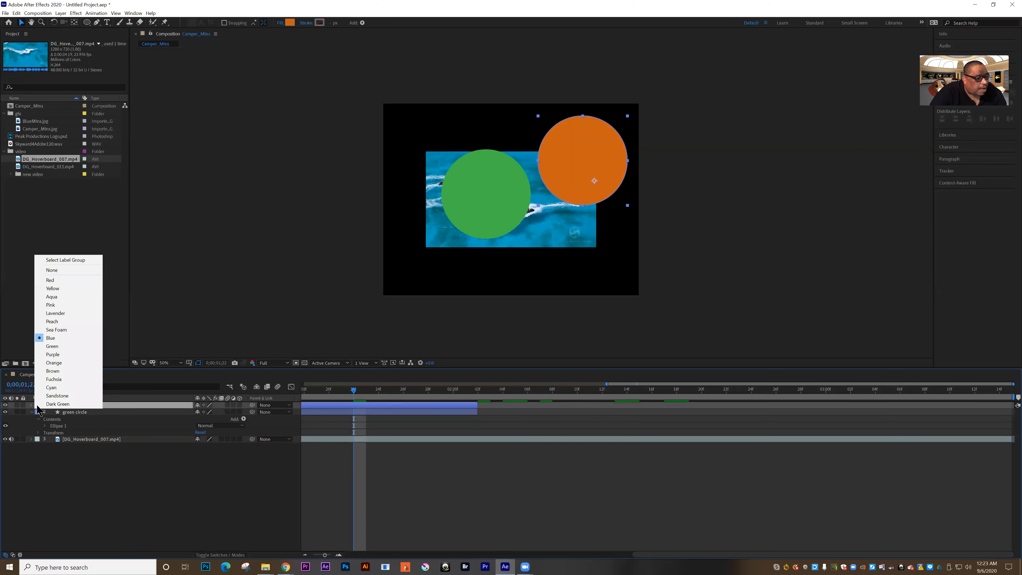
pyautogui.click(50, 371)
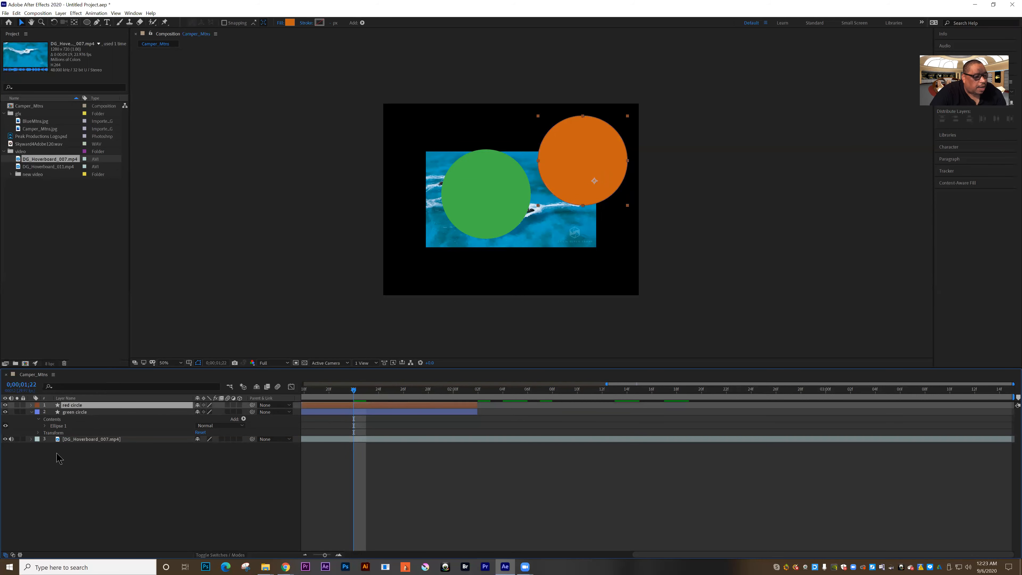
pyautogui.click(37, 406)
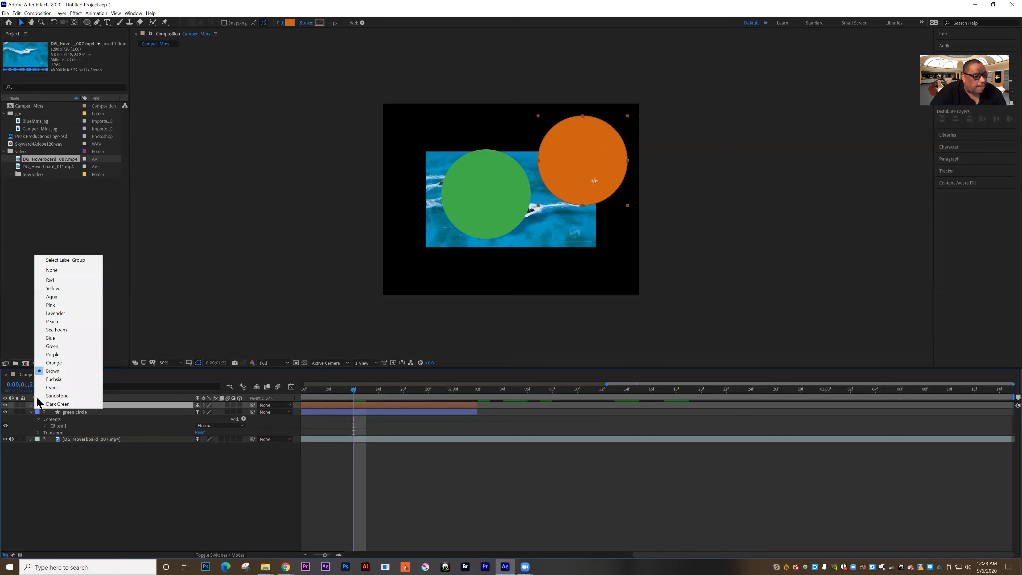
pyautogui.click(53, 363)
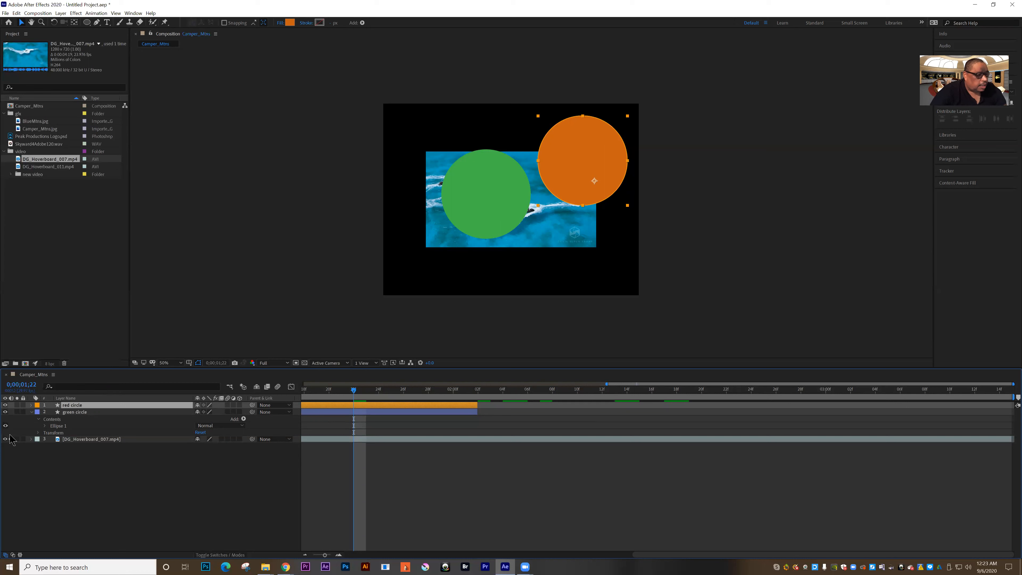
# - Turn solo on and off for the green circle layer, and lock and unlock that layer
pyautogui.click(17, 412)
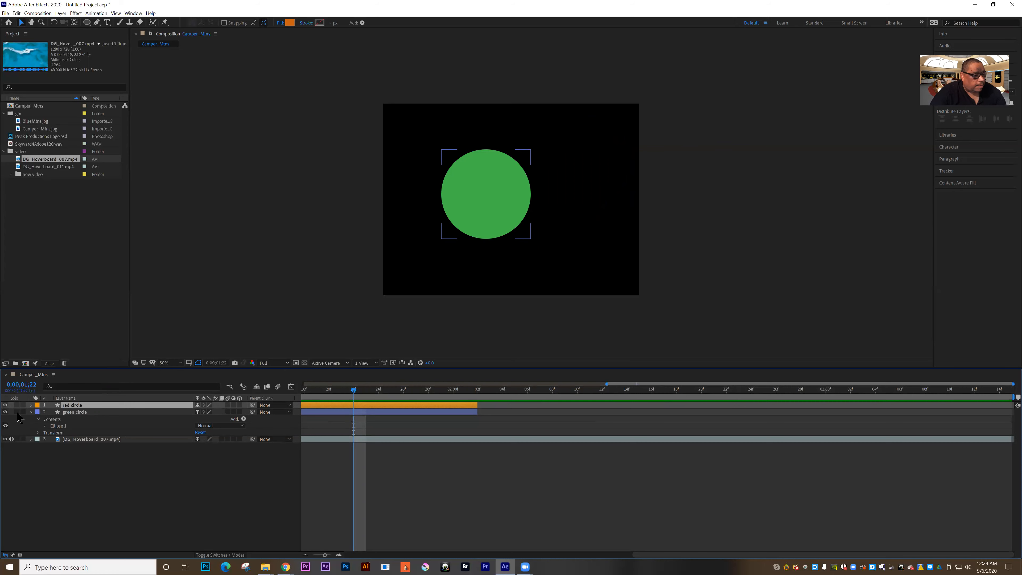
pyautogui.click(16, 412)
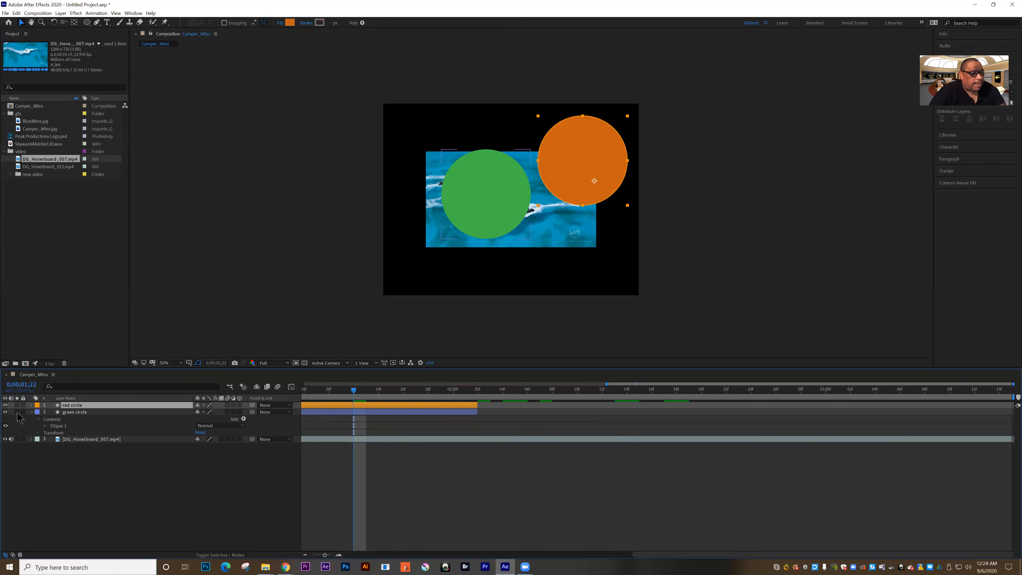
pyautogui.click(23, 411)
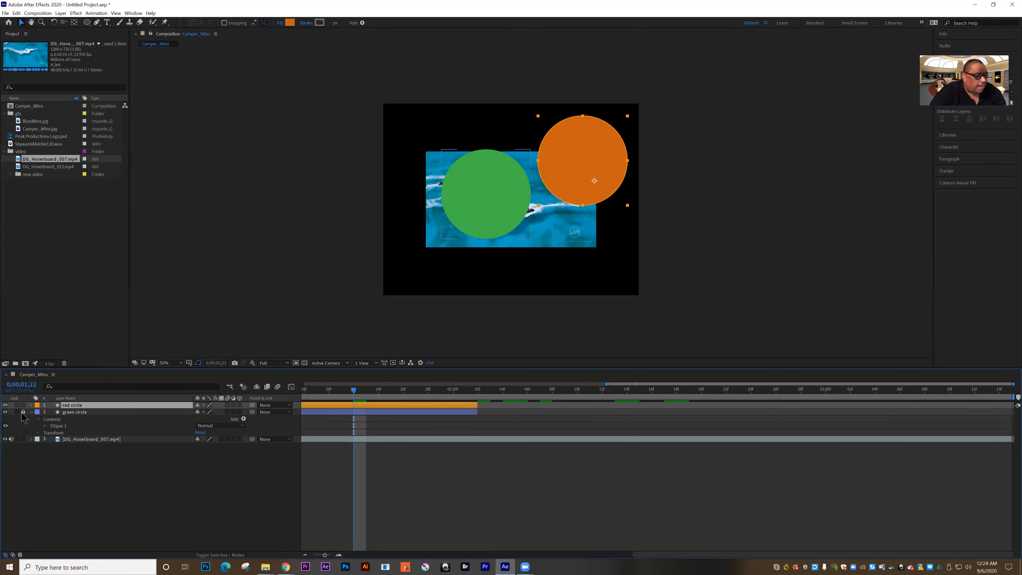
pyautogui.click(23, 412)
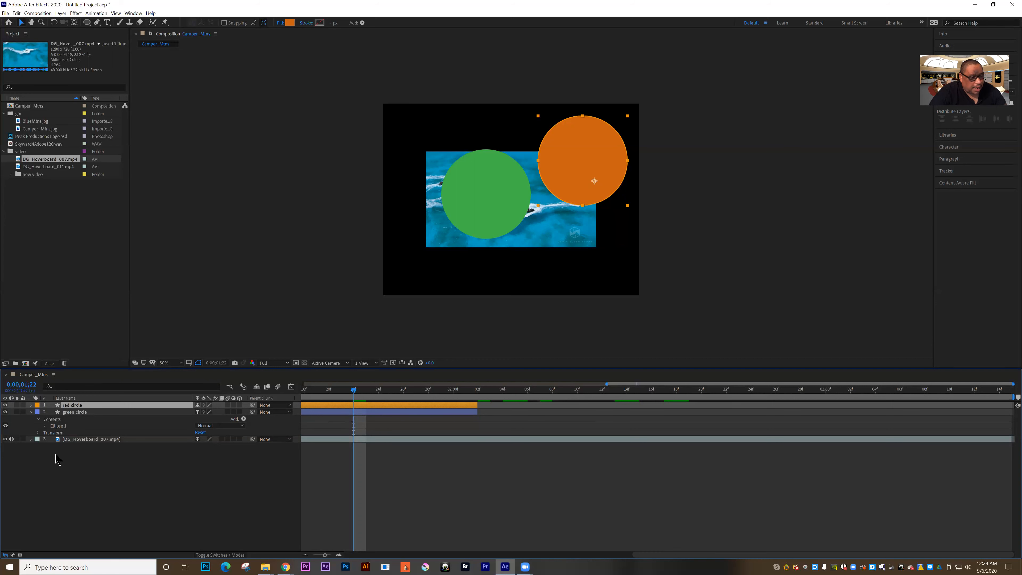
# - Collapse the green circle layer's properties and expand the red circle layer, opening and closing its Contents and Transform groups
pyautogui.click(32, 412)
pyautogui.click(32, 405)
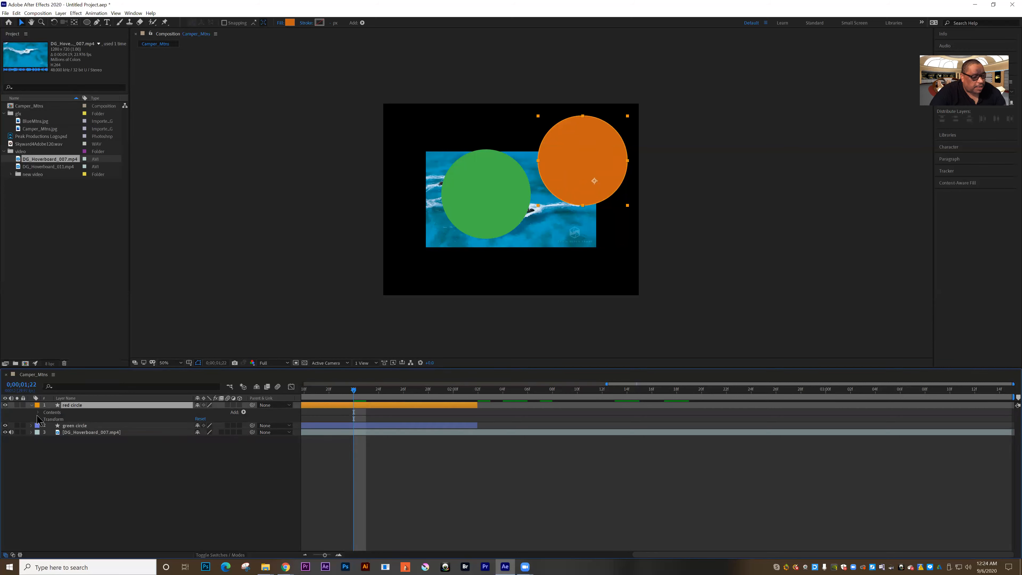
pyautogui.click(37, 412)
pyautogui.click(38, 413)
pyautogui.click(38, 419)
pyautogui.click(38, 419)
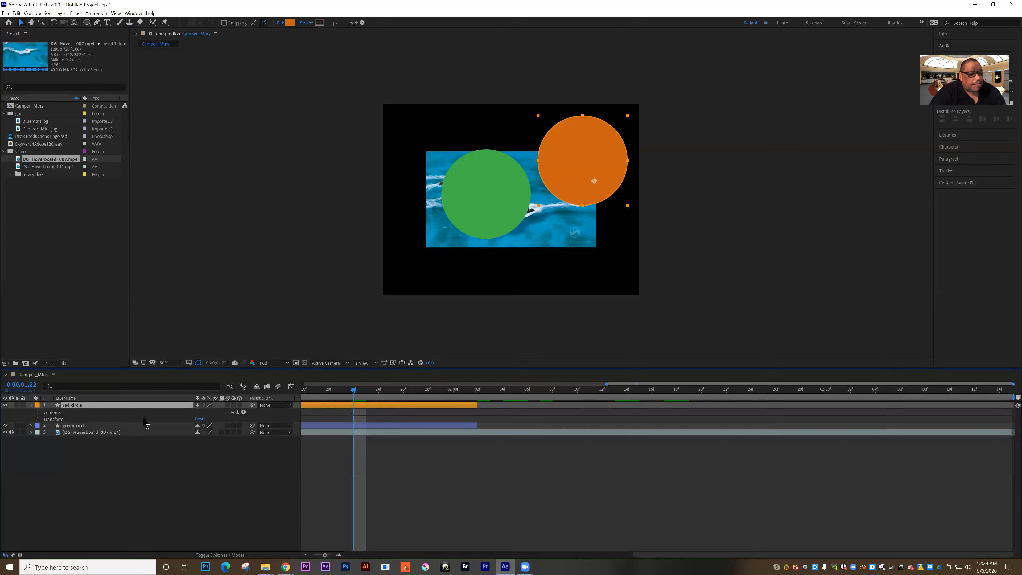